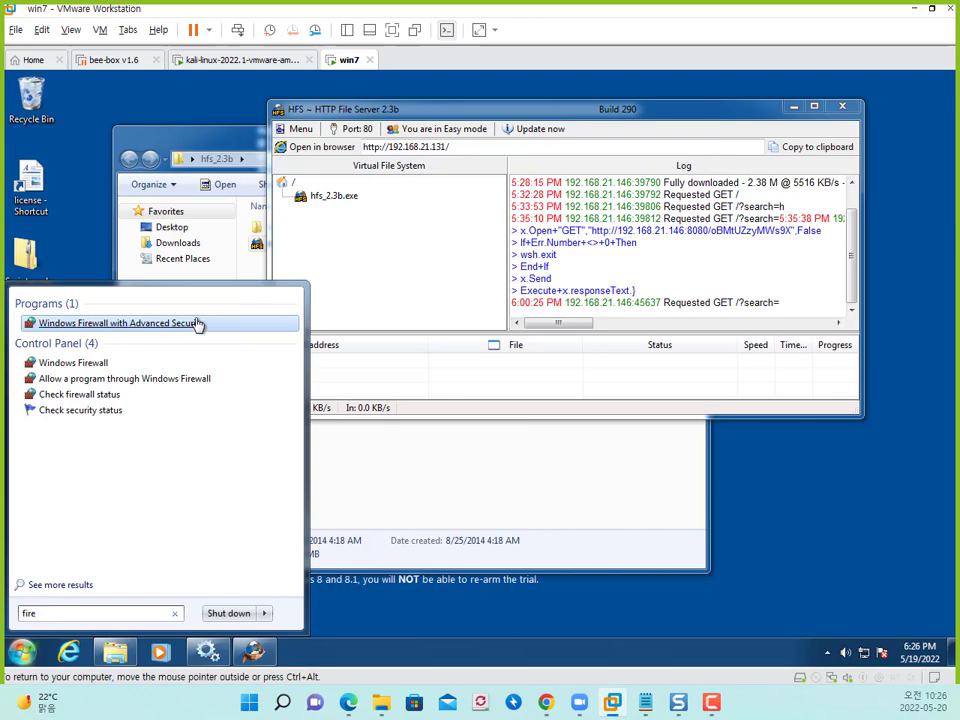
- Open Windows Firewall with Advanced Security and display its inbound rules
{"action": "left_click", "coordinate": [187, 325]}
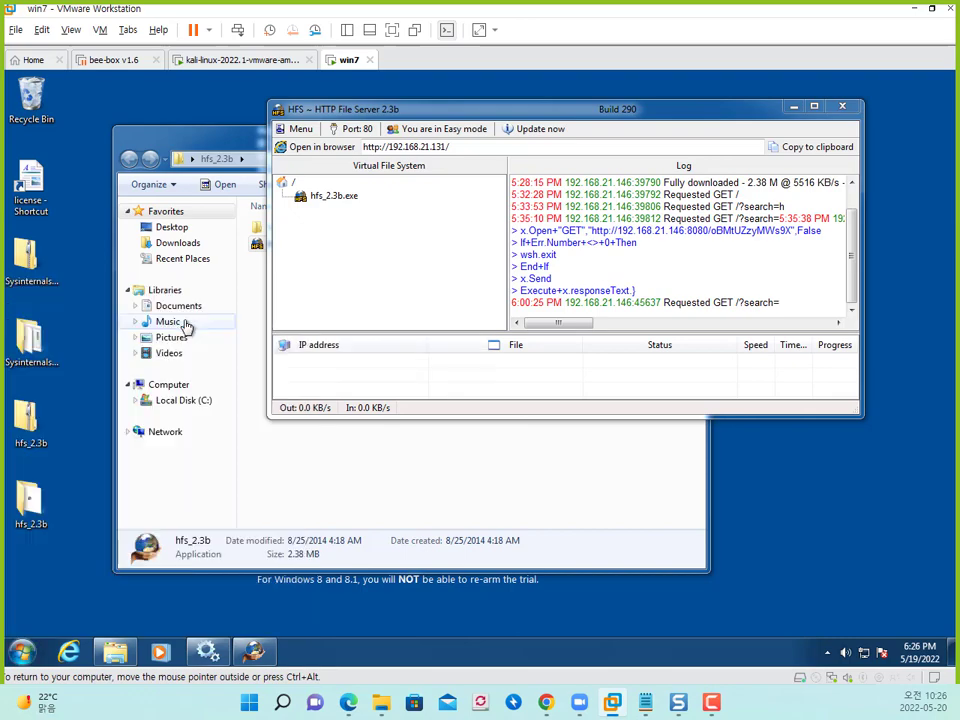
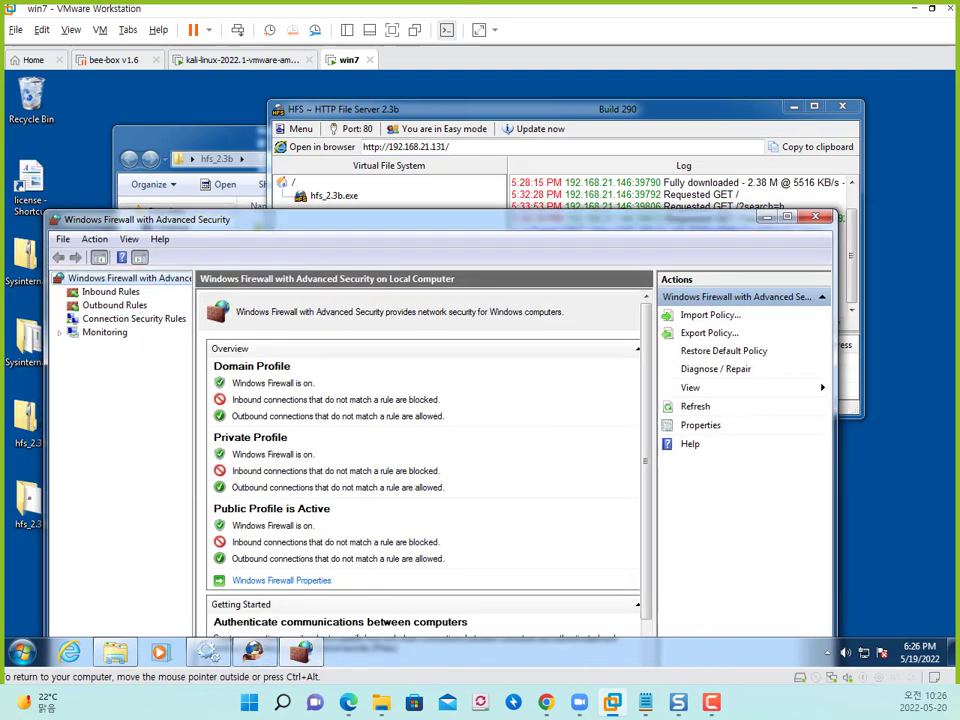
{"action": "left_click", "coordinate": [110, 292]}
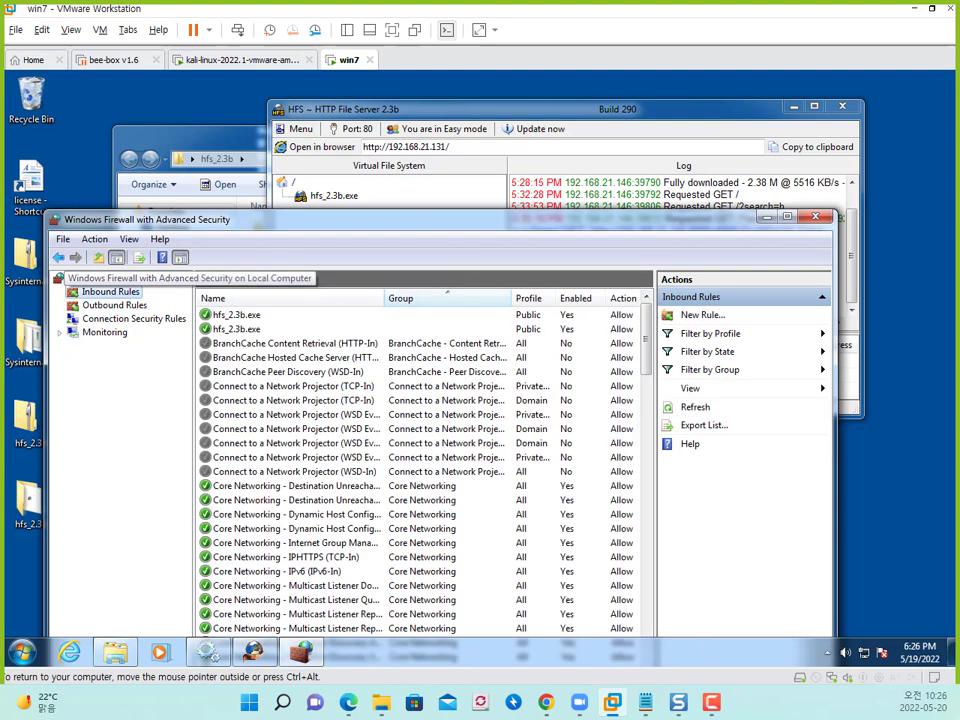
- Examine the profile, enabled state and action of the two hfs_2.3b.exe inbound rules
{"action": "key", "text": "ctrl+2"}
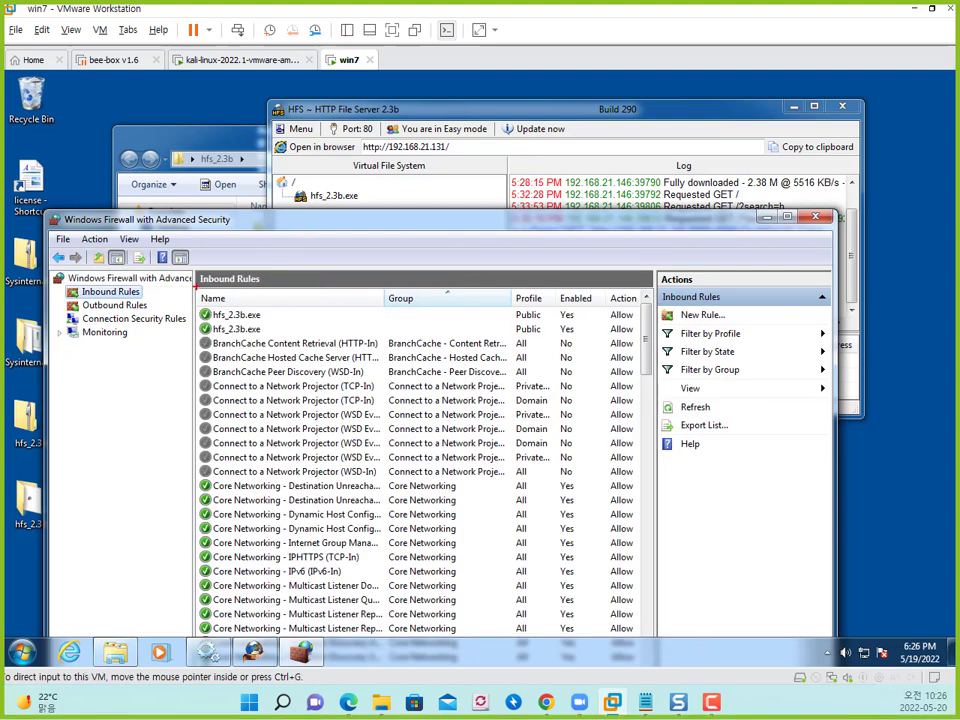
{"action": "mouse_move", "coordinate": [196, 286]}
{"action": "left_mouse_down"}
{"action": "mouse_move", "coordinate": [356, 359]}
{"action": "mouse_move", "coordinate": [650, 343]}
{"action": "left_mouse_up"}
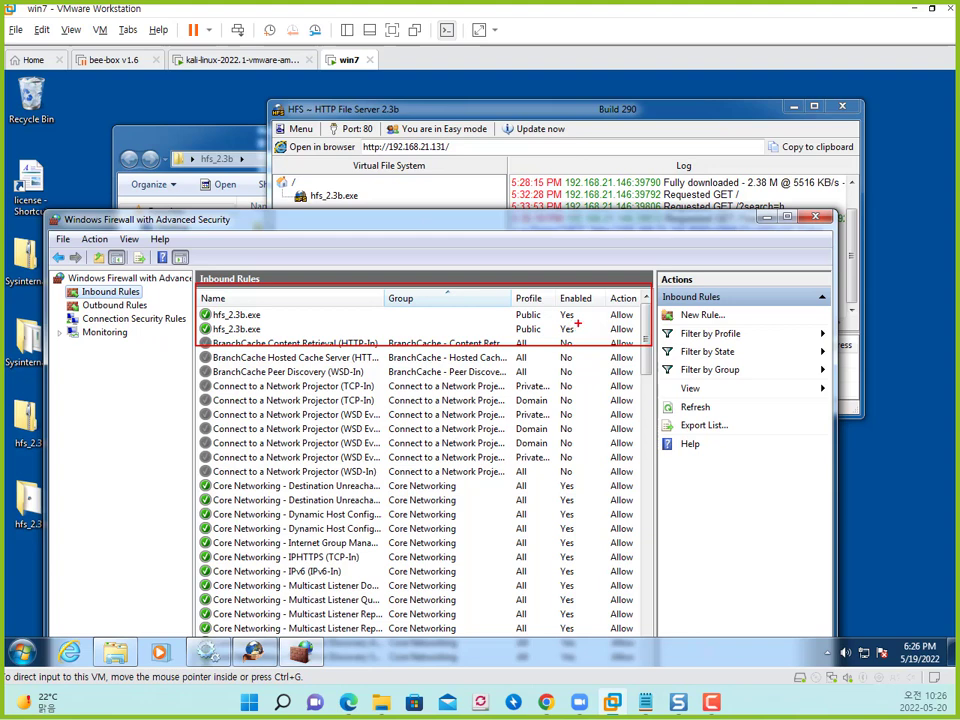
{"action": "left_click_drag", "start_coordinate": [588, 333], "coordinate": [508, 328]}
{"action": "left_click_drag", "start_coordinate": [560, 267], "coordinate": [585, 340]}
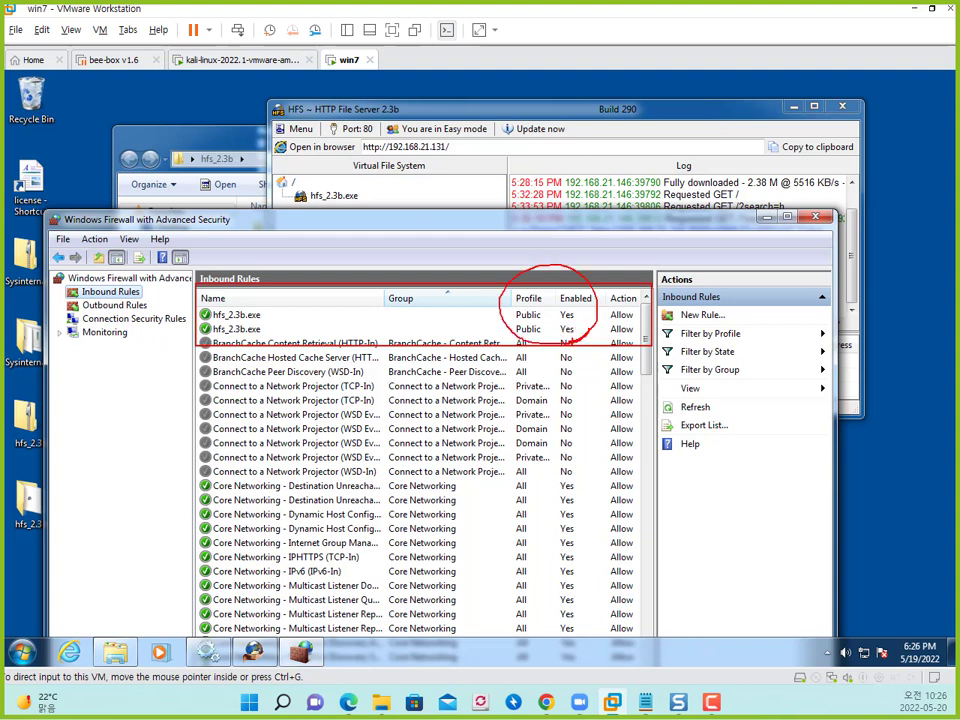
{"action": "left_click_drag", "start_coordinate": [620, 300], "coordinate": [645, 340]}
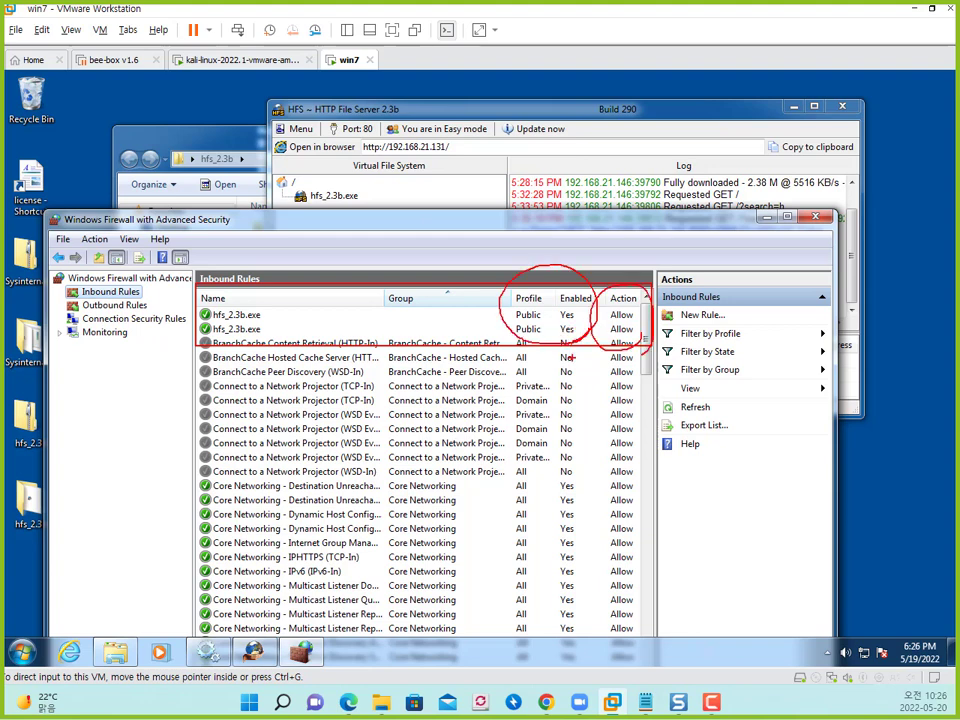
{"action": "mouse_move", "coordinate": [537, 295]}
{"action": "left_mouse_down"}
{"action": "mouse_move", "coordinate": [543, 346]}
{"action": "mouse_move", "coordinate": [537, 268]}
{"action": "mouse_move", "coordinate": [500, 335]}
{"action": "left_mouse_up"}
{"action": "left_click_drag", "start_coordinate": [582, 340], "coordinate": [648, 337]}
{"action": "left_click_drag", "start_coordinate": [536, 237], "coordinate": [536, 285]}
{"action": "left_click_drag", "start_coordinate": [525, 263], "coordinate": [545, 277]}
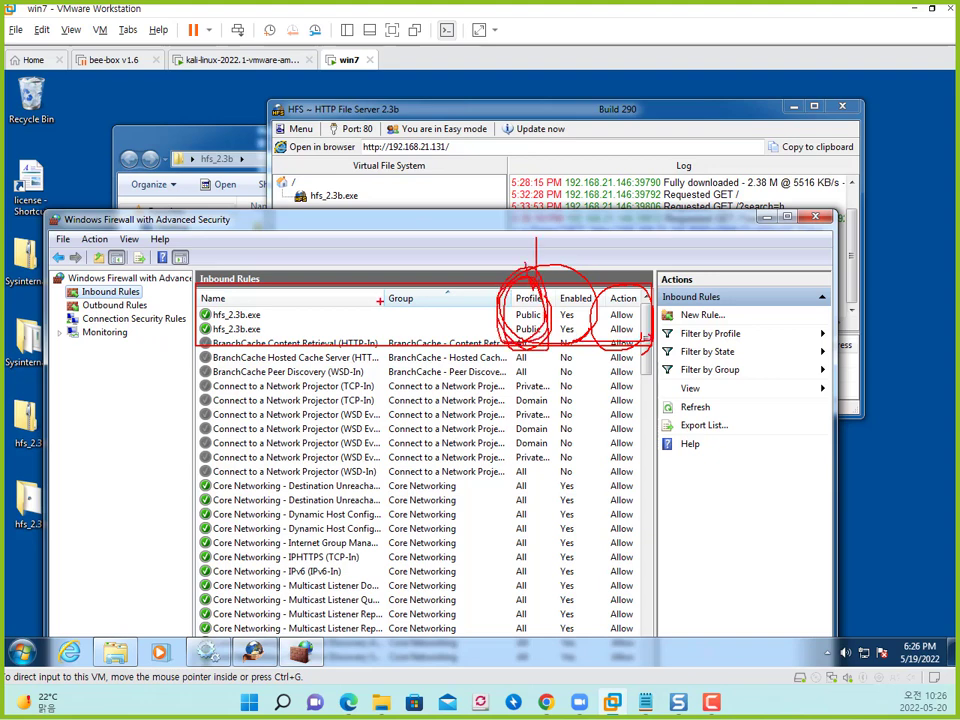
{"action": "key", "text": "Escape"}
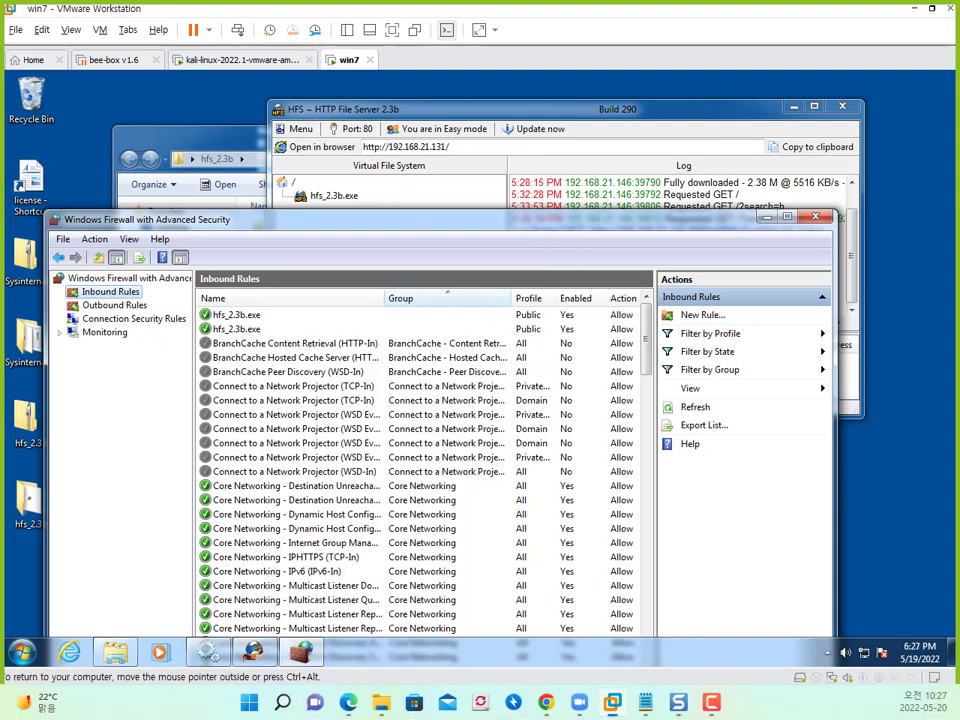
{"action": "left_click", "coordinate": [372, 315]}
{"action": "left_click", "coordinate": [372, 329]}
{"action": "left_click", "coordinate": [372, 315]}
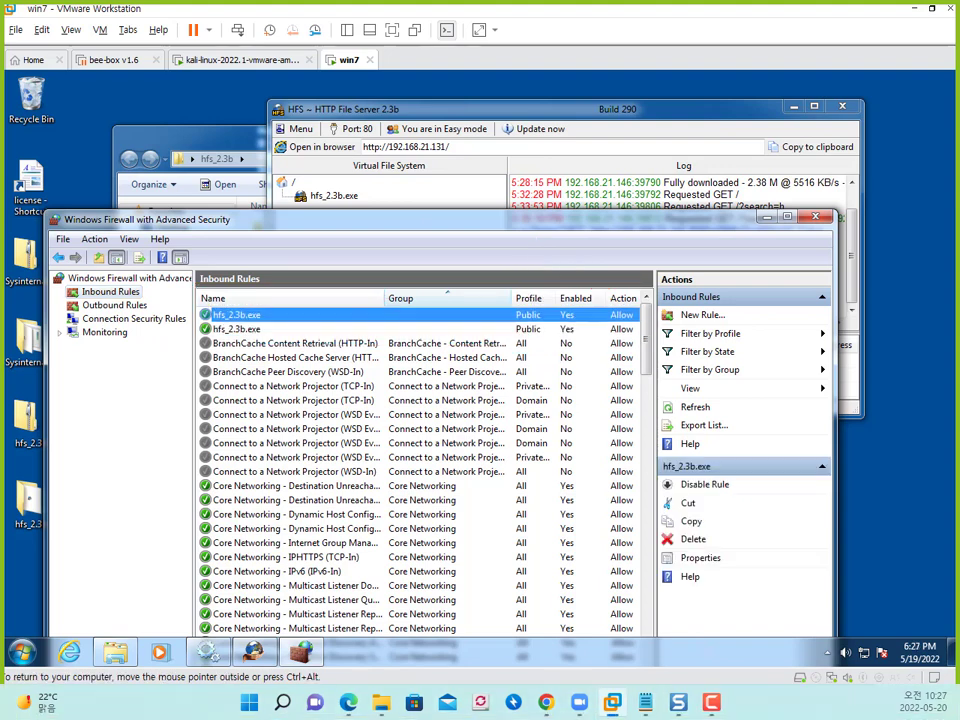
{"action": "left_click", "coordinate": [372, 329]}
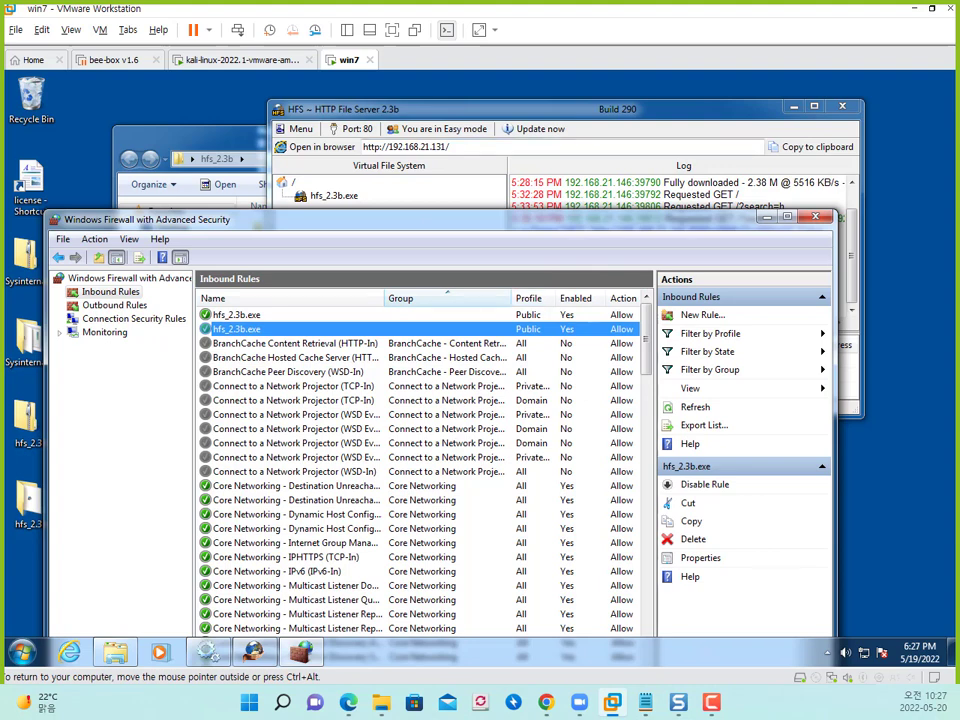
{"action": "left_click_drag", "start_coordinate": [290, 219], "coordinate": [282, 215]}
{"action": "key", "text": "ctrl+2"}
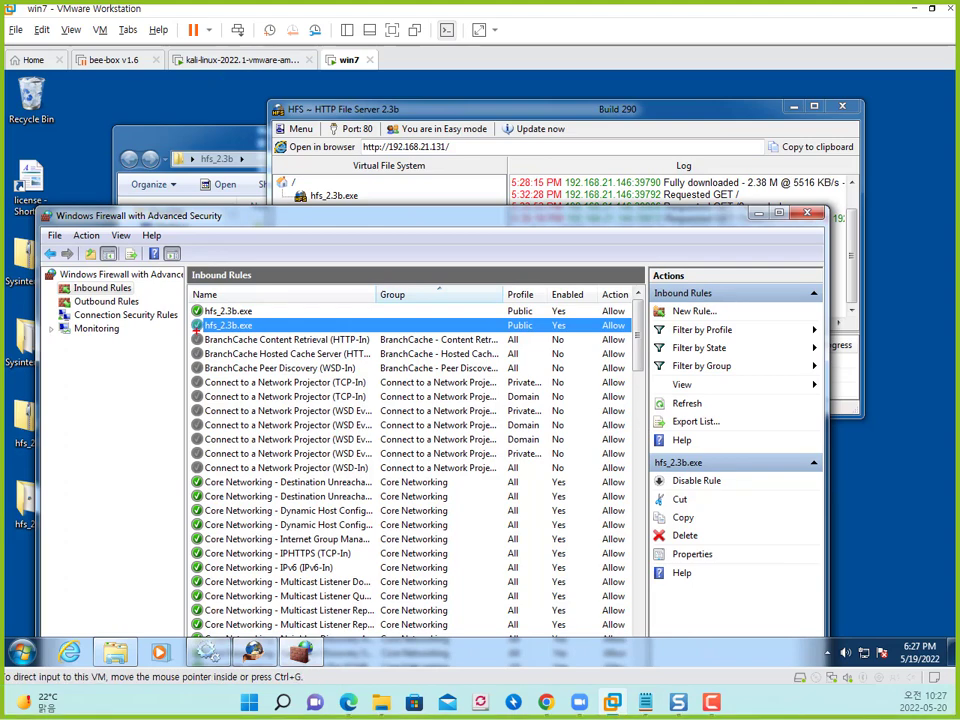
{"action": "left_click_drag", "start_coordinate": [196, 330], "coordinate": [226, 321]}
{"action": "key", "text": "Escape"}
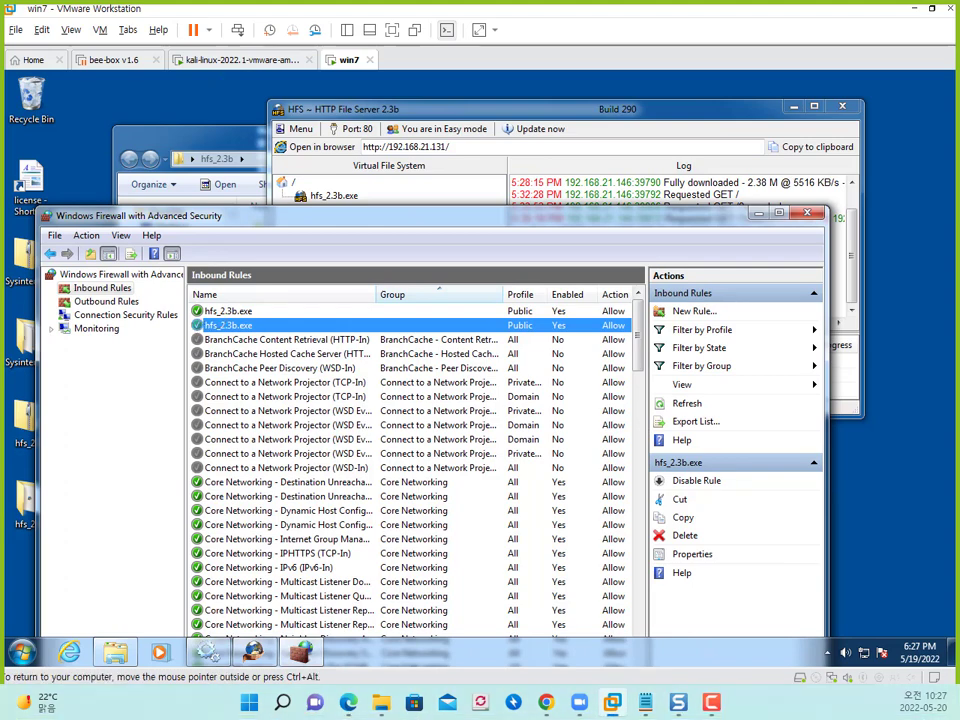
- Start creating a new inbound rule
{"action": "left_click_drag", "start_coordinate": [282, 215], "coordinate": [238, 185]}
{"action": "key", "text": "ctrl+1"}
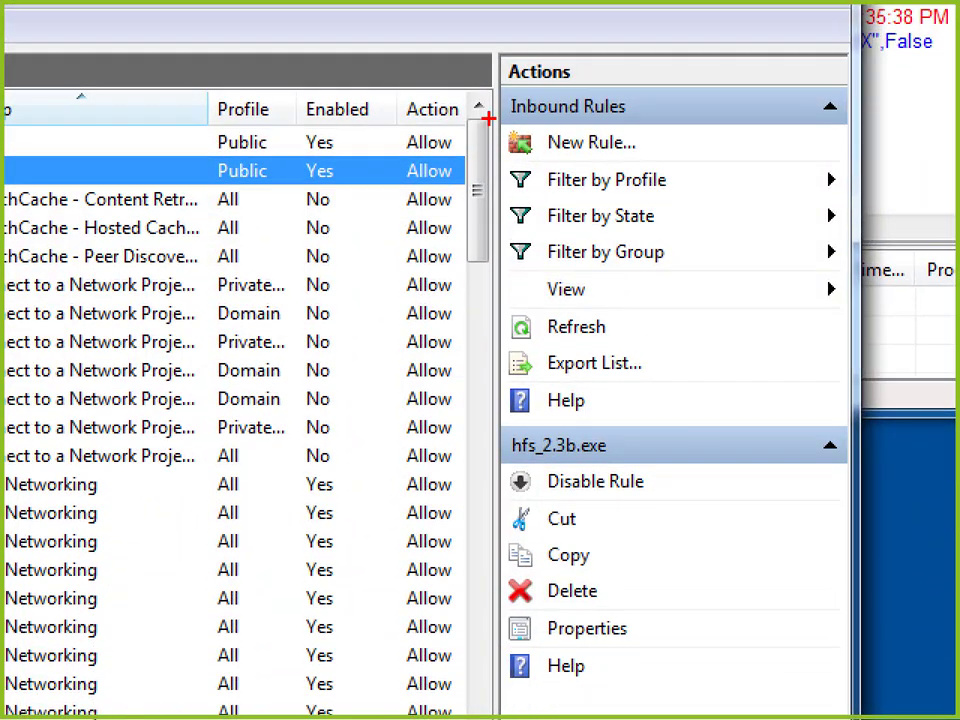
{"action": "mouse_move", "coordinate": [490, 118]}
{"action": "left_mouse_down"}
{"action": "mouse_move", "coordinate": [682, 165]}
{"action": "mouse_move", "coordinate": [717, 127]}
{"action": "left_mouse_up"}
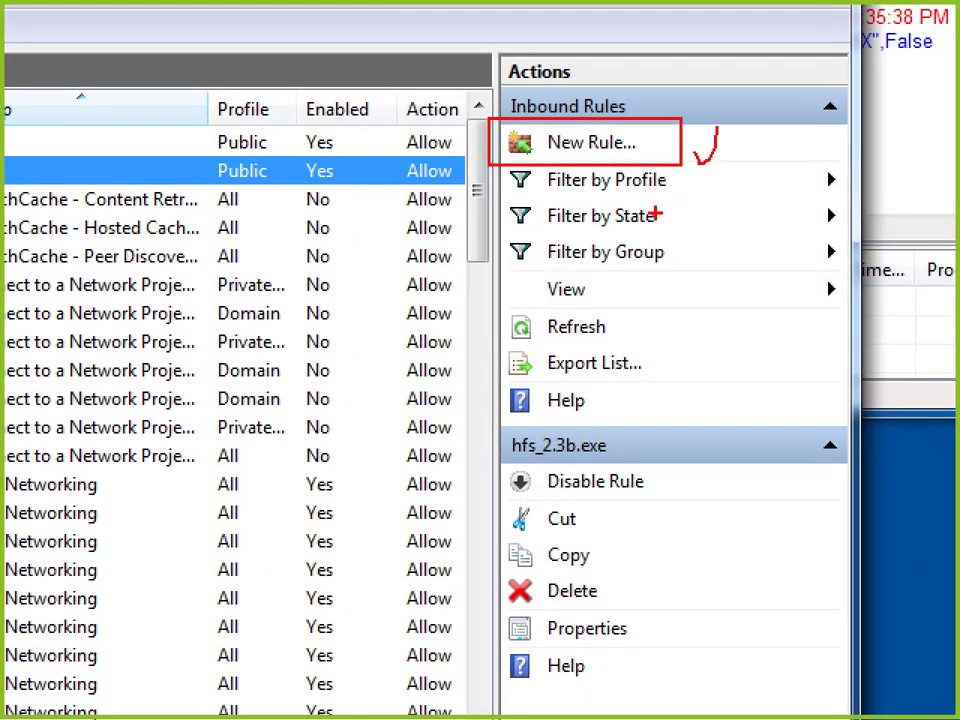
{"action": "left_click_drag", "start_coordinate": [636, 156], "coordinate": [482, 214]}
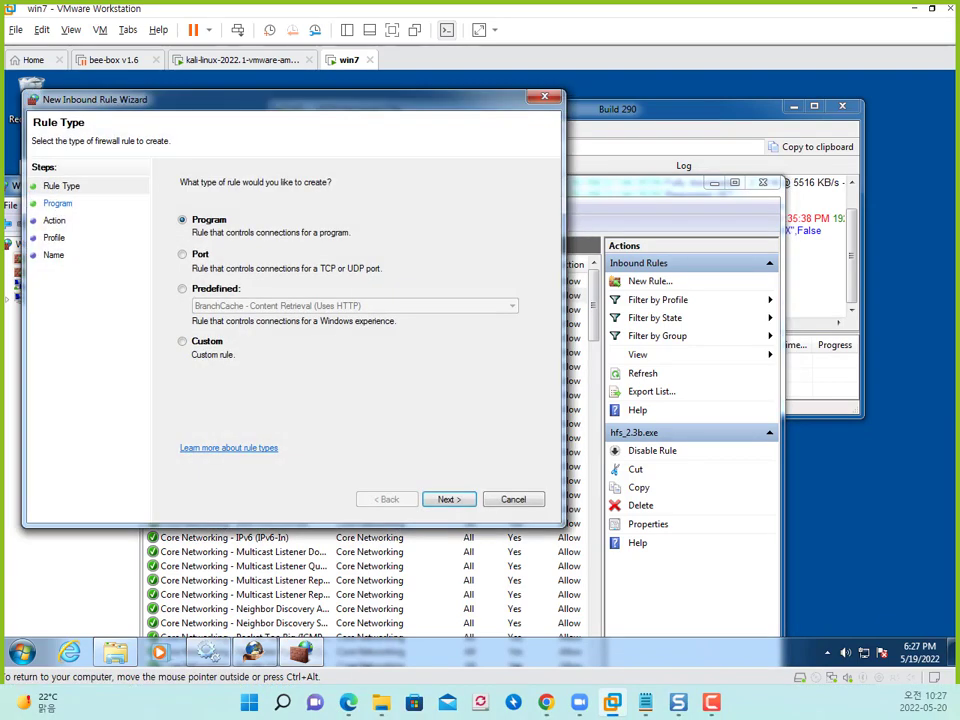
{"action": "left_click_drag", "start_coordinate": [295, 99], "coordinate": [338, 128]}
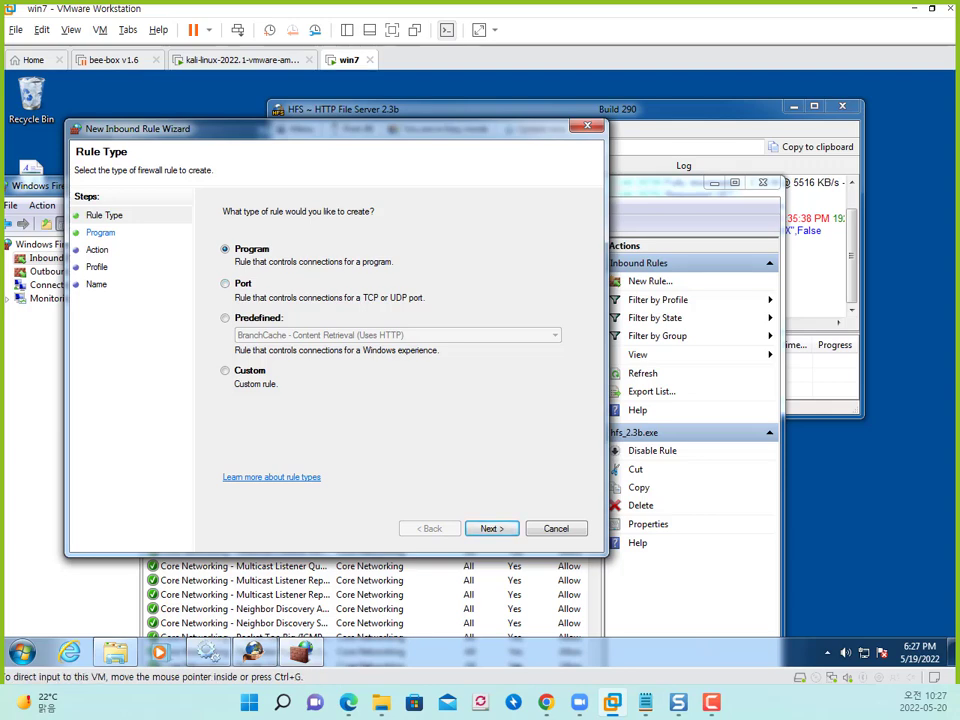
- Choose Port as the rule type and apply the rule to specific local TCP port 80
{"action": "mouse_move", "coordinate": [441, 279]}
{"action": "left_mouse_down"}
{"action": "mouse_move", "coordinate": [452, 314]}
{"action": "mouse_move", "coordinate": [453, 231]}
{"action": "mouse_move", "coordinate": [340, 347]}
{"action": "left_mouse_up"}
{"action": "left_click_drag", "start_coordinate": [420, 262], "coordinate": [453, 257]}
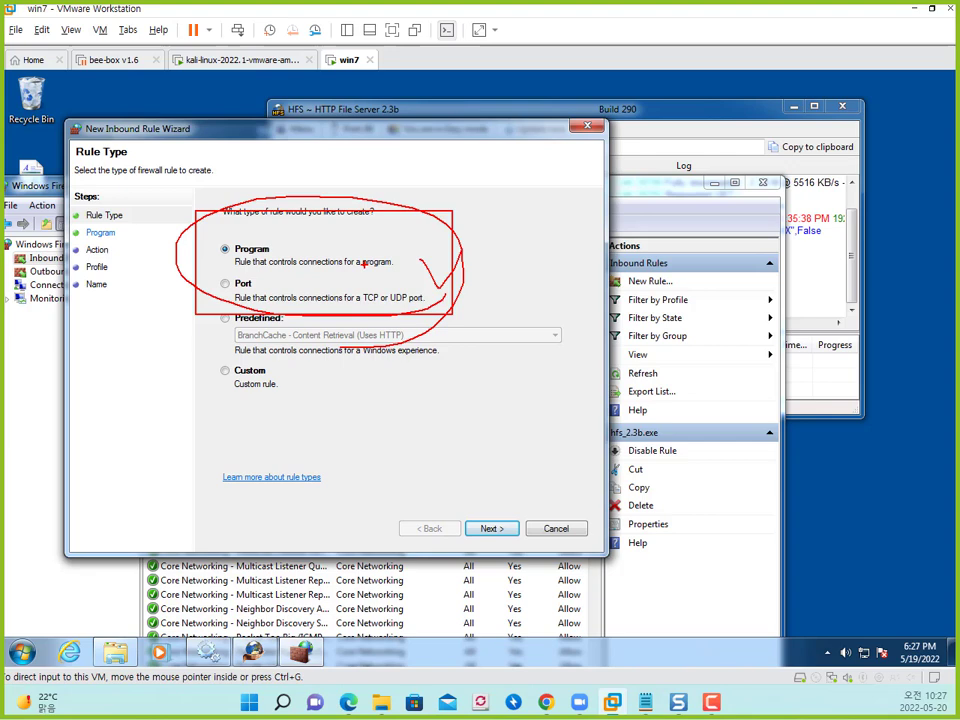
{"action": "key", "text": "Escape"}
{"action": "mouse_move", "coordinate": [302, 135]}
{"action": "left_mouse_down"}
{"action": "mouse_move", "coordinate": [499, 139]}
{"action": "mouse_move", "coordinate": [334, 130]}
{"action": "left_mouse_up"}
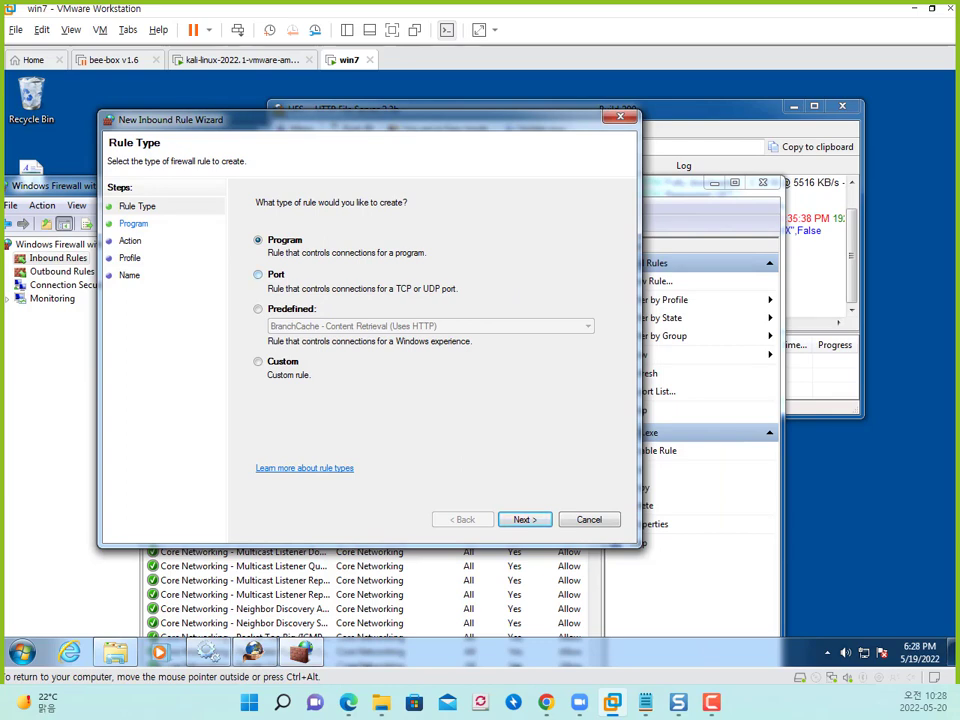
{"action": "left_click", "coordinate": [268, 275]}
{"action": "left_click", "coordinate": [525, 519]}
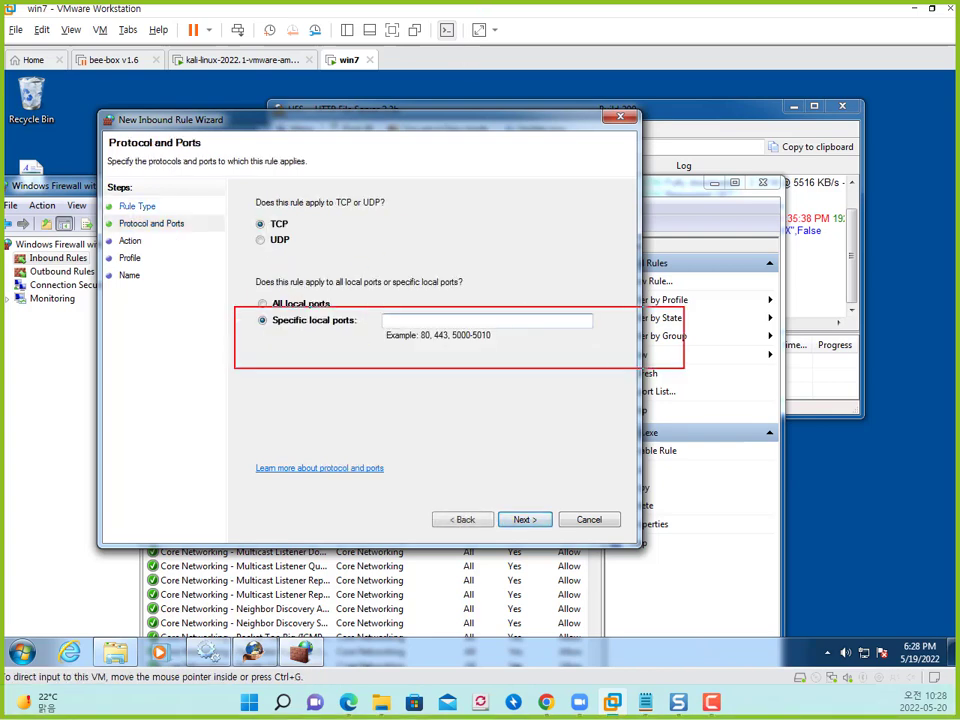
{"action": "type", "text": "80"}
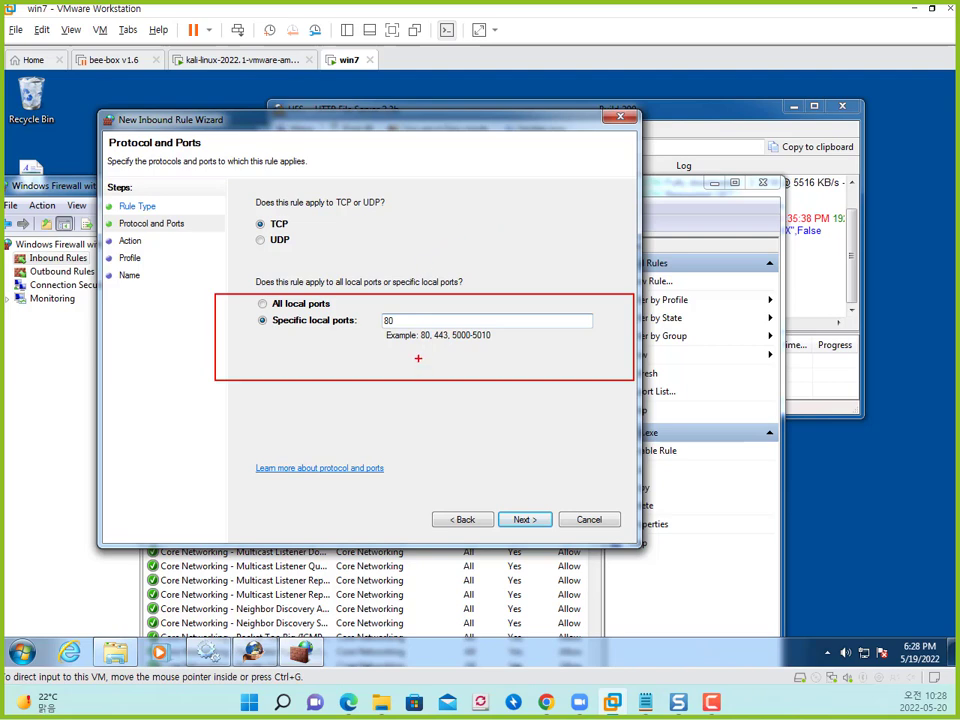
{"action": "mouse_move", "coordinate": [433, 330]}
{"action": "left_mouse_down"}
{"action": "mouse_move", "coordinate": [382, 318]}
{"action": "mouse_move", "coordinate": [374, 363]}
{"action": "mouse_move", "coordinate": [420, 350]}
{"action": "mouse_move", "coordinate": [400, 335]}
{"action": "mouse_move", "coordinate": [264, 350]}
{"action": "mouse_move", "coordinate": [360, 342]}
{"action": "left_mouse_up"}
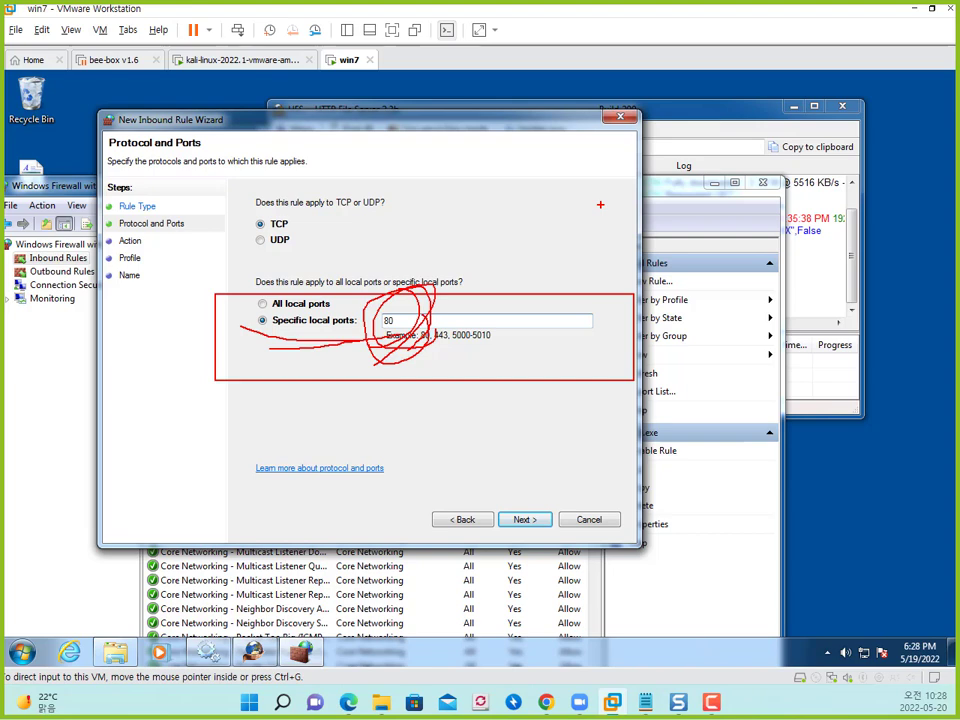
{"action": "key", "text": "Escape"}
{"action": "left_click", "coordinate": [525, 520]}
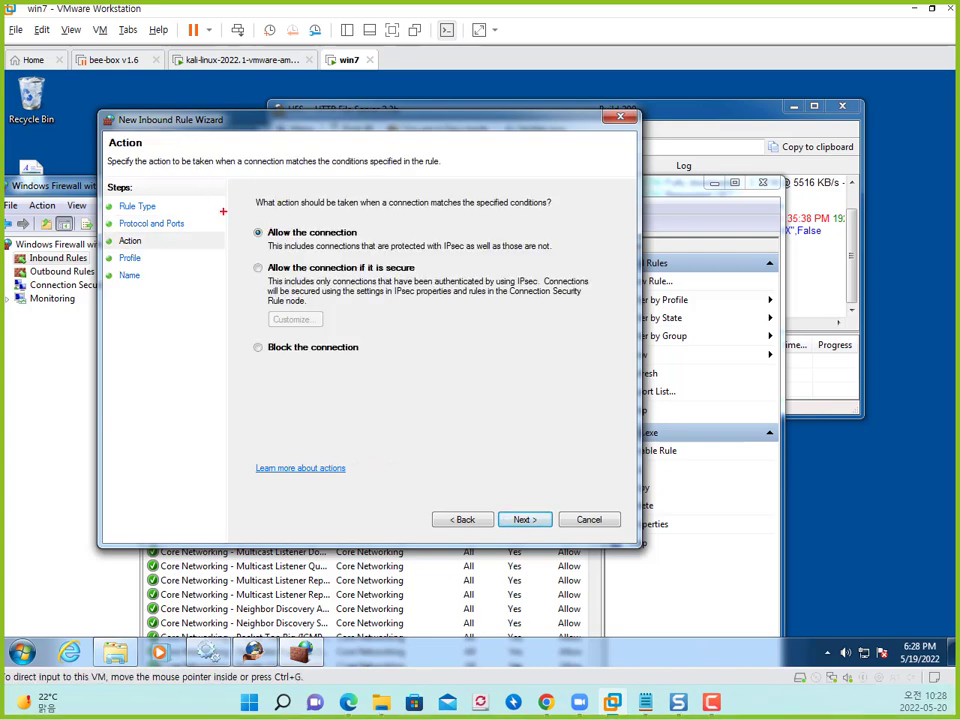
- Accept allowing the connection and apply the rule to the Domain, Private and Public profiles
{"action": "left_click_drag", "start_coordinate": [656, 419], "coordinate": [649, 407]}
{"action": "left_click_drag", "start_coordinate": [445, 291], "coordinate": [407, 309]}
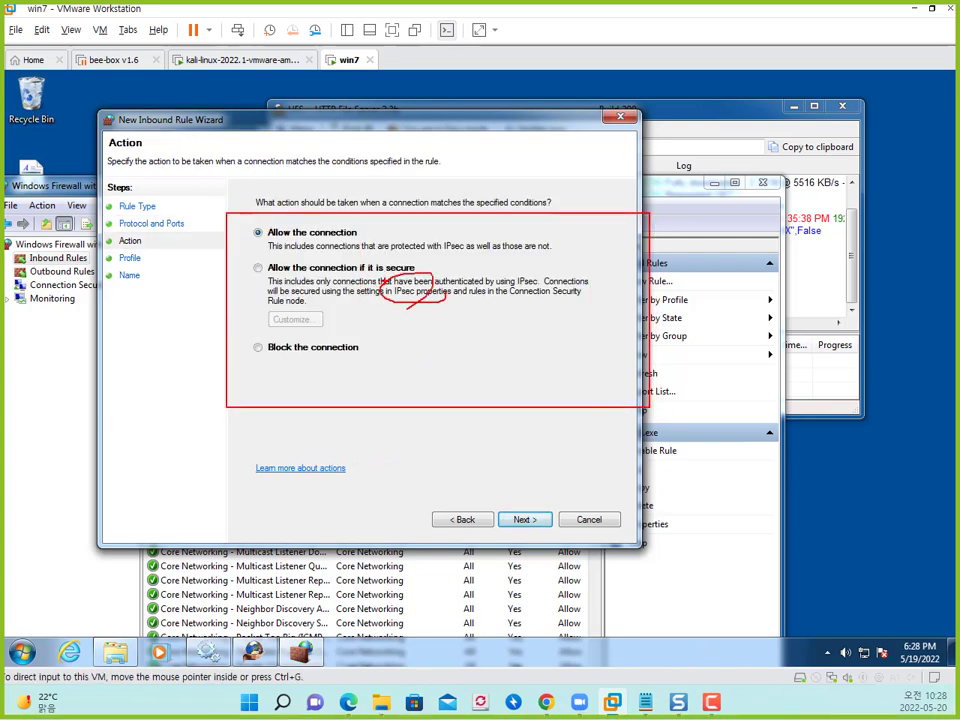
{"action": "left_click_drag", "start_coordinate": [457, 278], "coordinate": [452, 302]}
{"action": "key", "text": "Escape"}
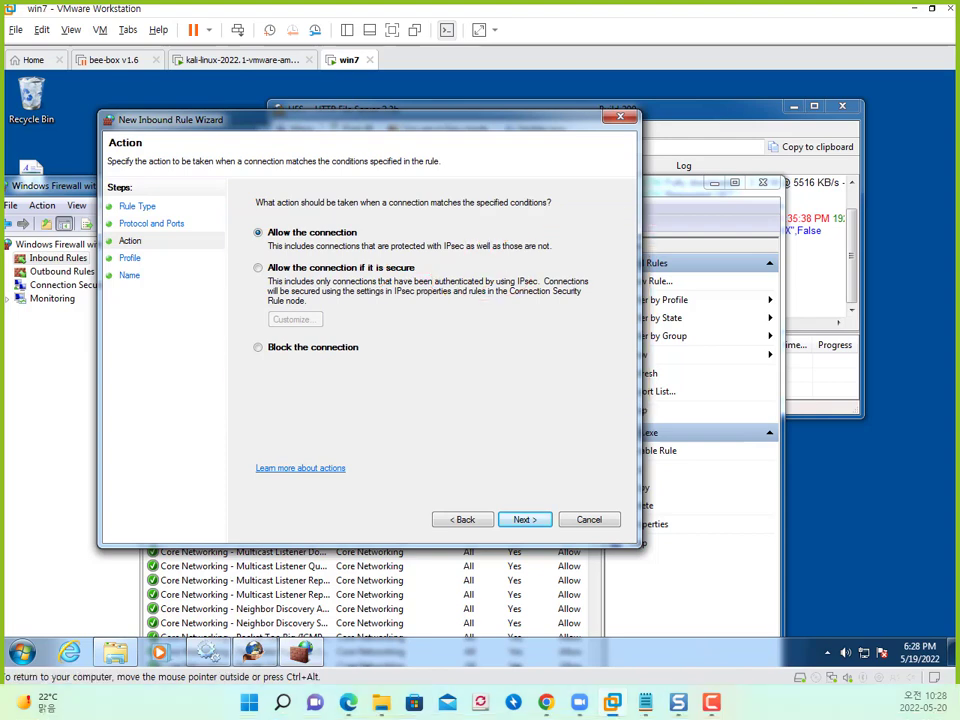
{"action": "left_click", "coordinate": [525, 520]}
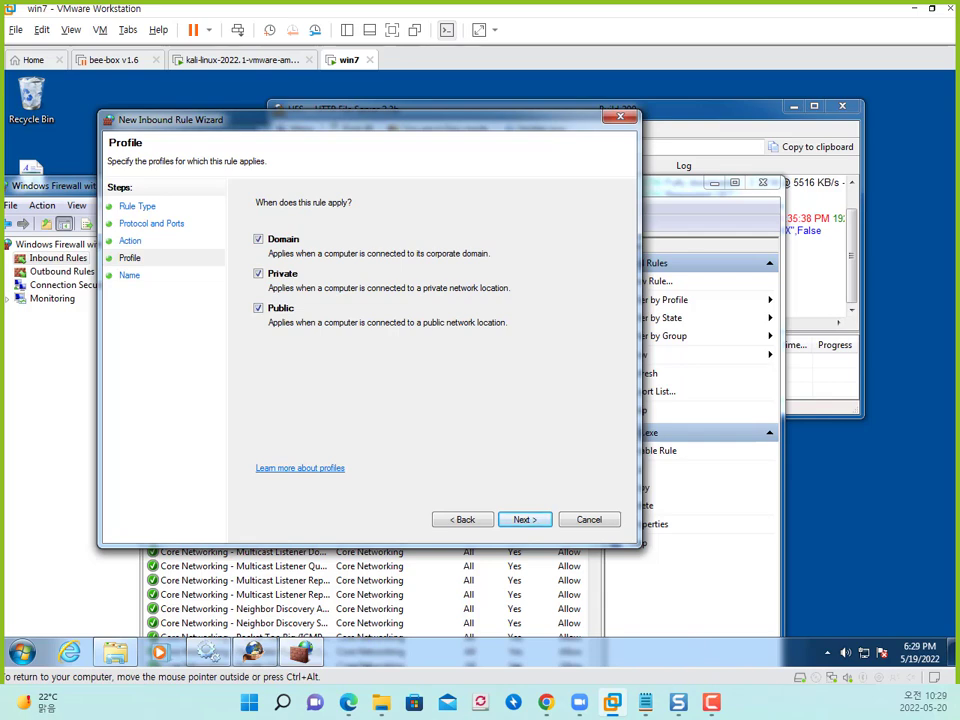
{"action": "key", "text": "Return"}
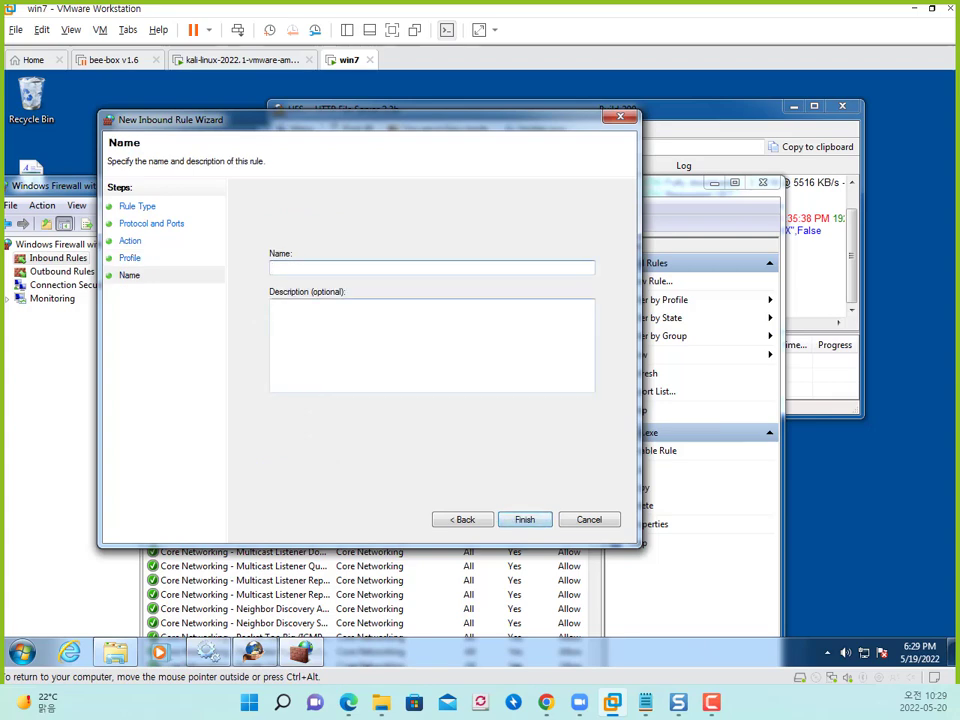
- Name the inbound rule 80_Service and finish creating it
{"action": "type", "text": "80_SE"}
{"action": "key", "text": "BackSpace"}
{"action": "type", "text": "erver"}
{"action": "key", "text": "BackSpace"}
{"action": "key", "text": "BackSpace"}
{"action": "type", "text": "ice"}
{"action": "key", "text": "Return"}
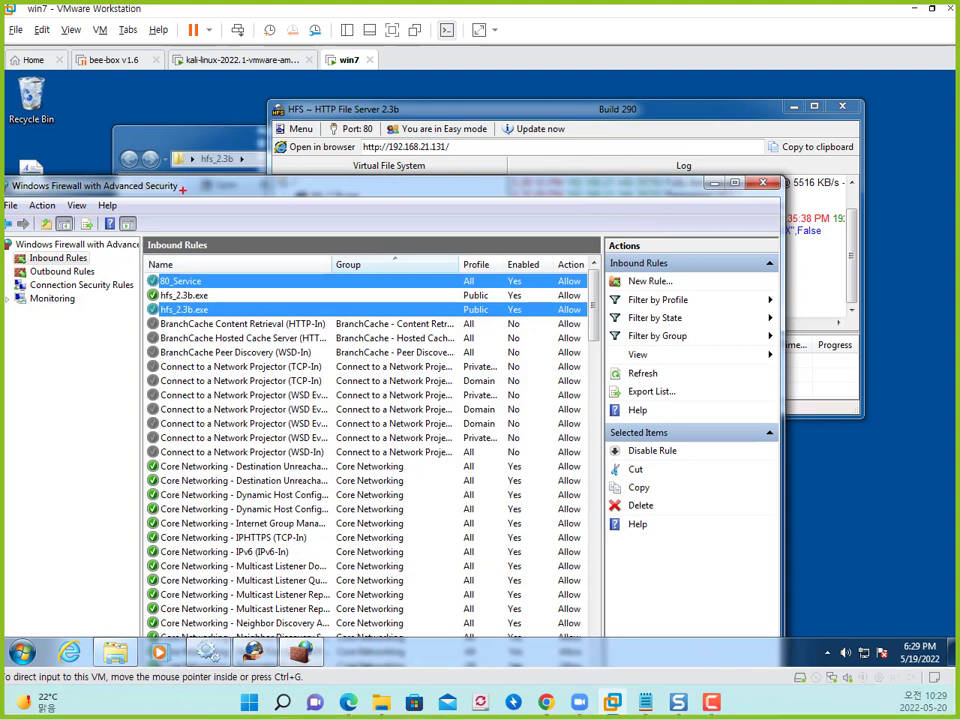
- Examine the profile, enabled state and action of the 80_Service rule beside the hfs_2.3b.exe rules
{"action": "mouse_move", "coordinate": [126, 261]}
{"action": "left_mouse_down"}
{"action": "mouse_move", "coordinate": [612, 301]}
{"action": "mouse_move", "coordinate": [621, 290]}
{"action": "left_mouse_up"}
{"action": "mouse_move", "coordinate": [562, 288]}
{"action": "left_mouse_down"}
{"action": "mouse_move", "coordinate": [592, 285]}
{"action": "mouse_move", "coordinate": [572, 256]}
{"action": "left_mouse_up"}
{"action": "left_click_drag", "start_coordinate": [476, 258], "coordinate": [481, 266]}
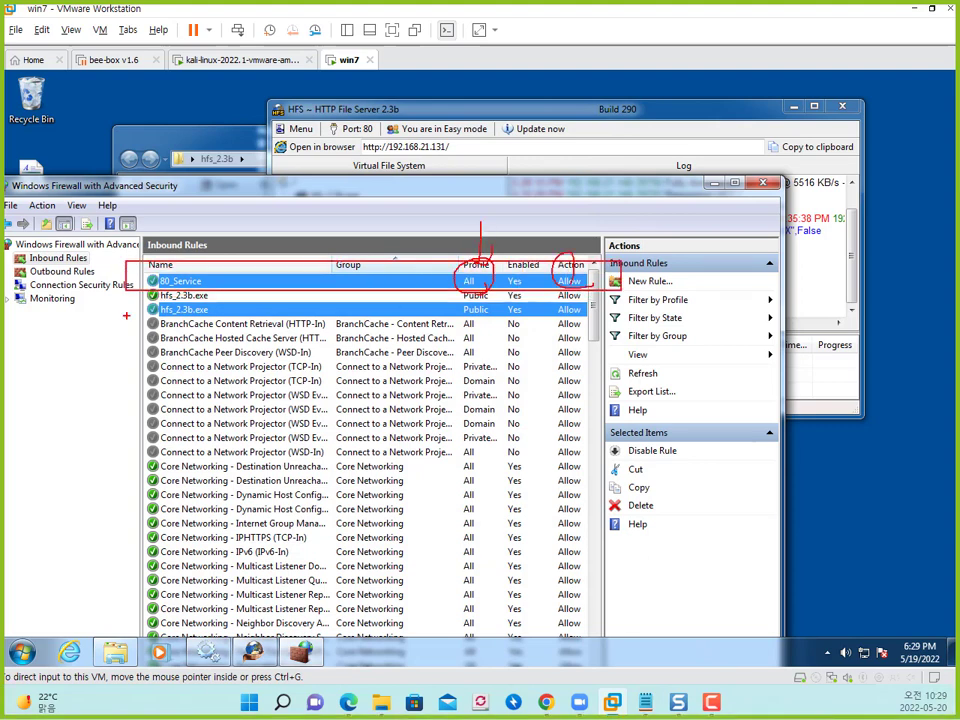
{"action": "key", "text": "Escape"}
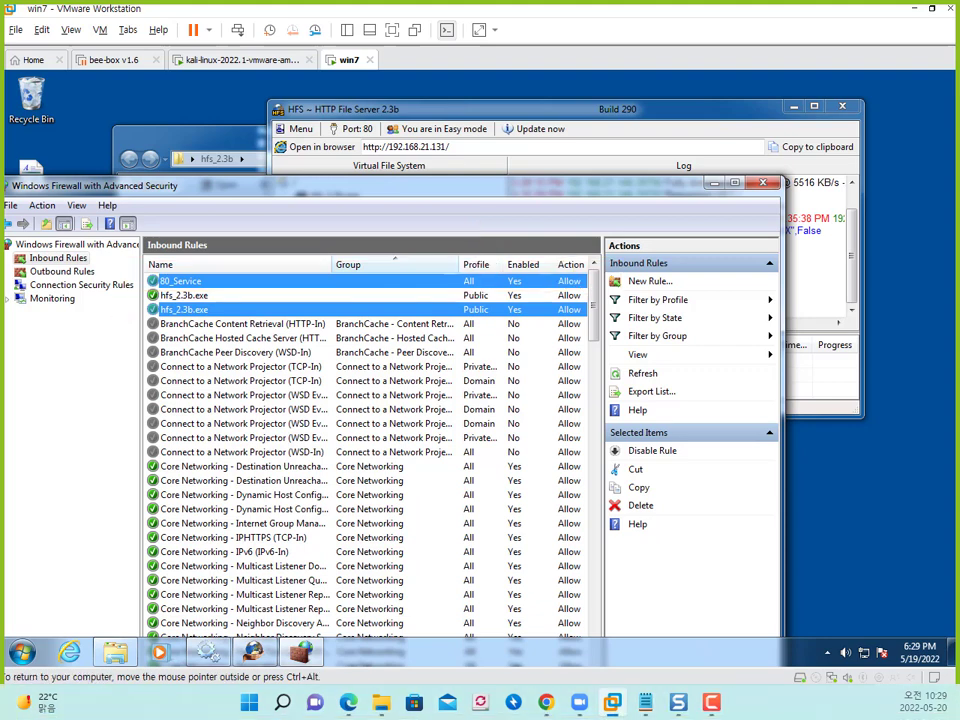
{"action": "left_click", "coordinate": [153, 309]}
{"action": "left_click", "coordinate": [153, 295]}
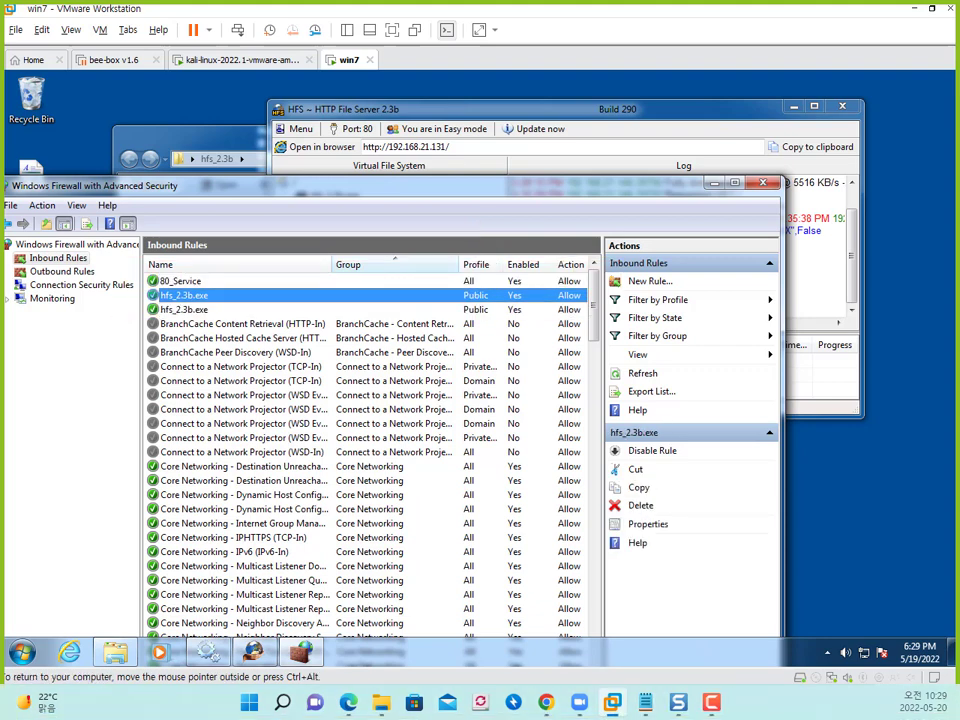
{"action": "left_click", "coordinate": [181, 281]}
{"action": "key", "text": "ctrl+2"}
{"action": "mouse_move", "coordinate": [133, 248]}
{"action": "left_mouse_down"}
{"action": "mouse_move", "coordinate": [557, 299]}
{"action": "mouse_move", "coordinate": [624, 298]}
{"action": "left_mouse_up"}
{"action": "mouse_move", "coordinate": [536, 214]}
{"action": "left_mouse_down"}
{"action": "mouse_move", "coordinate": [565, 200]}
{"action": "mouse_move", "coordinate": [546, 241]}
{"action": "left_mouse_up"}
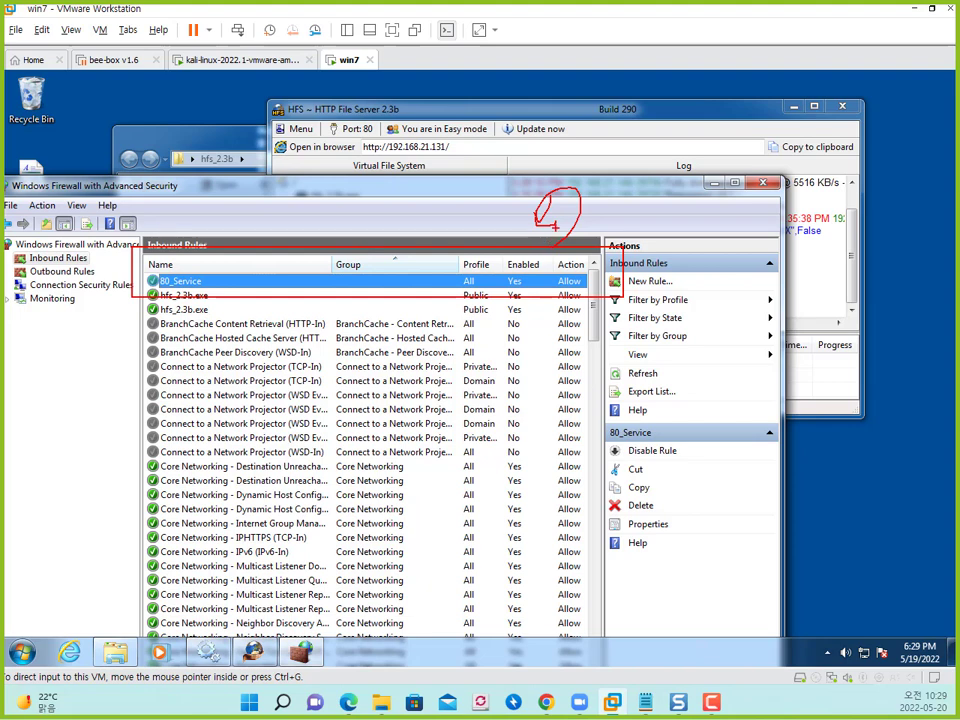
{"action": "left_click_drag", "start_coordinate": [454, 80], "coordinate": [491, 107]}
{"action": "left_click_drag", "start_coordinate": [512, 62], "coordinate": [517, 117]}
{"action": "left_click_drag", "start_coordinate": [528, 97], "coordinate": [544, 98]}
{"action": "left_click_drag", "start_coordinate": [545, 104], "coordinate": [610, 114]}
{"action": "key", "text": "Escape"}
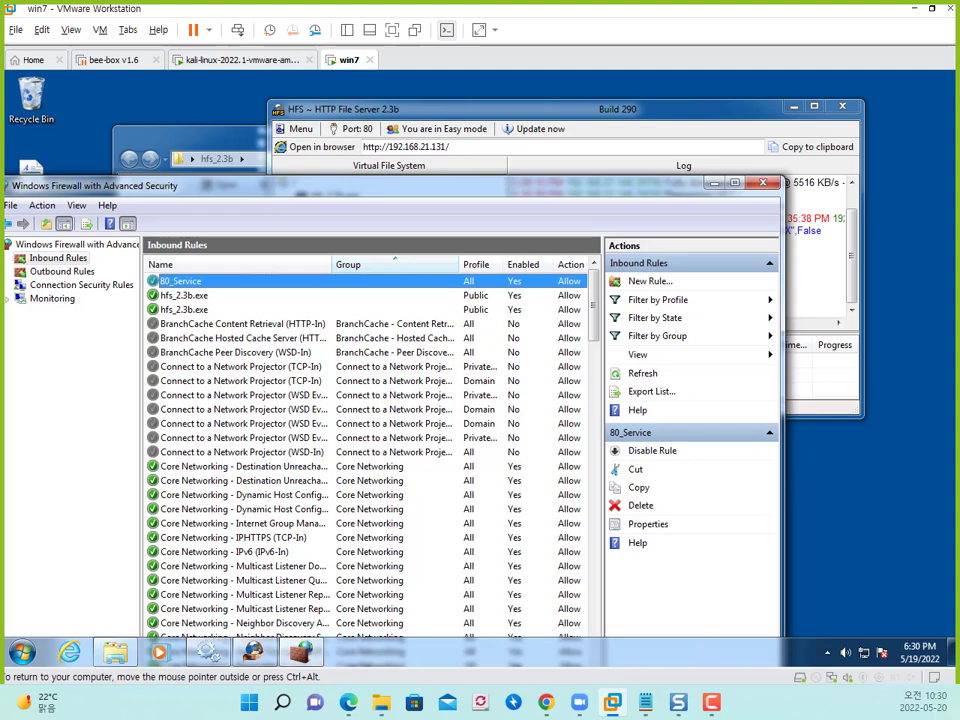
- View the firewall's outbound rules and return to the inbound rules
{"action": "left_click", "coordinate": [61, 271]}
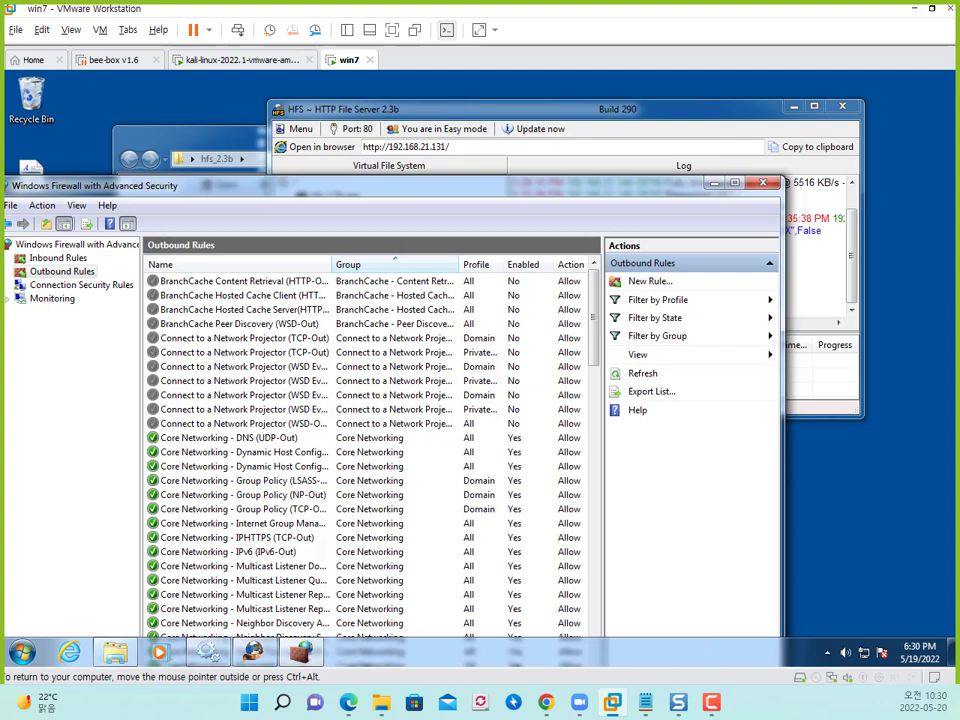
{"action": "left_click_drag", "start_coordinate": [395, 186], "coordinate": [473, 183]}
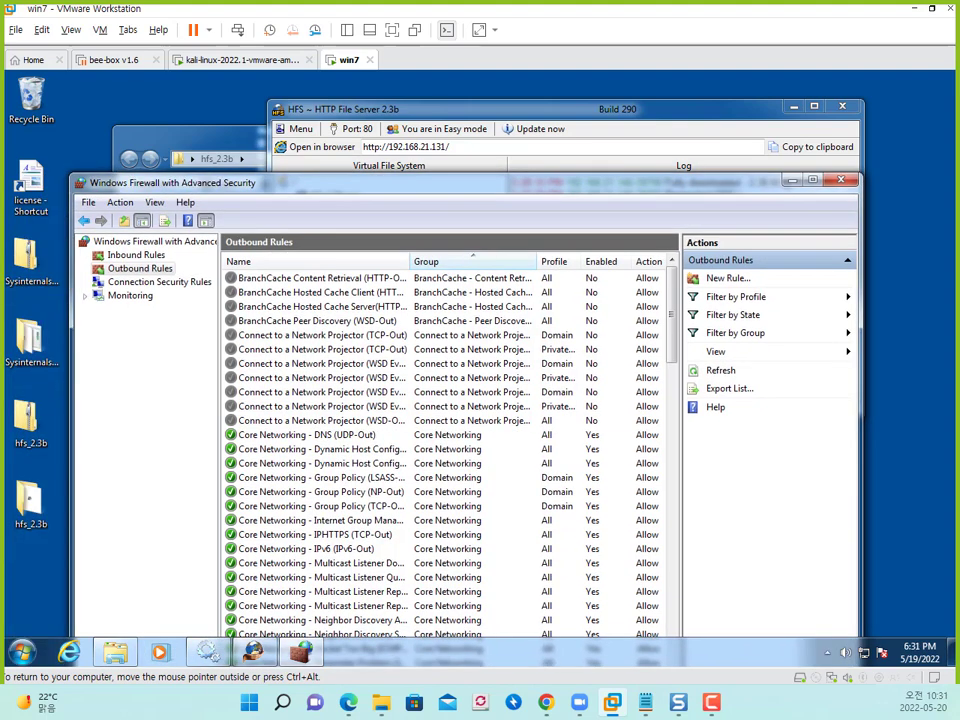
{"action": "left_click", "coordinate": [136, 255]}
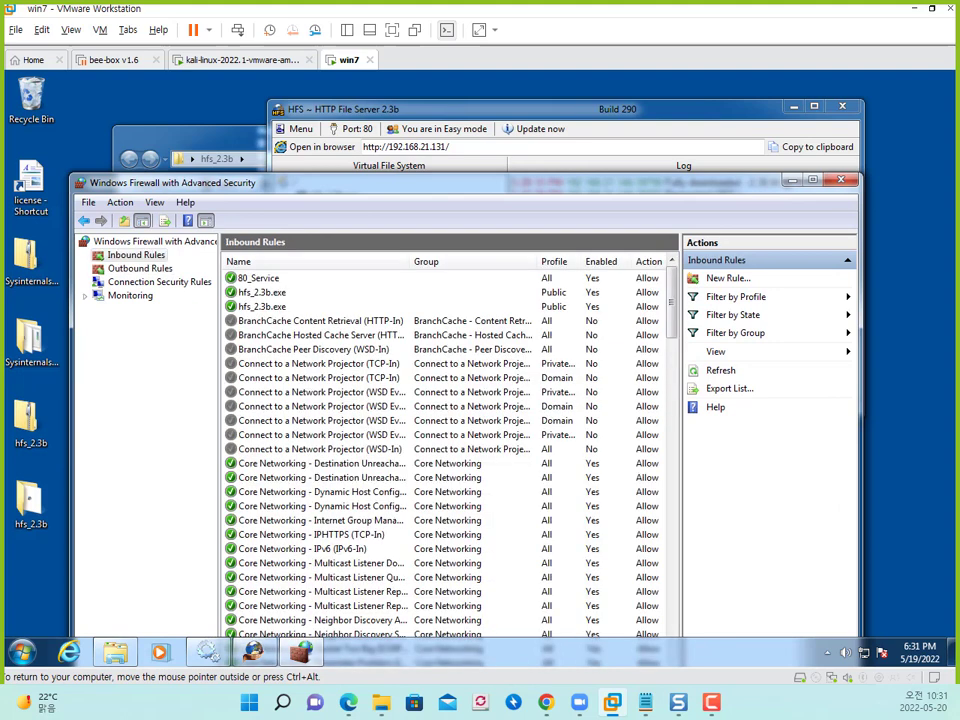